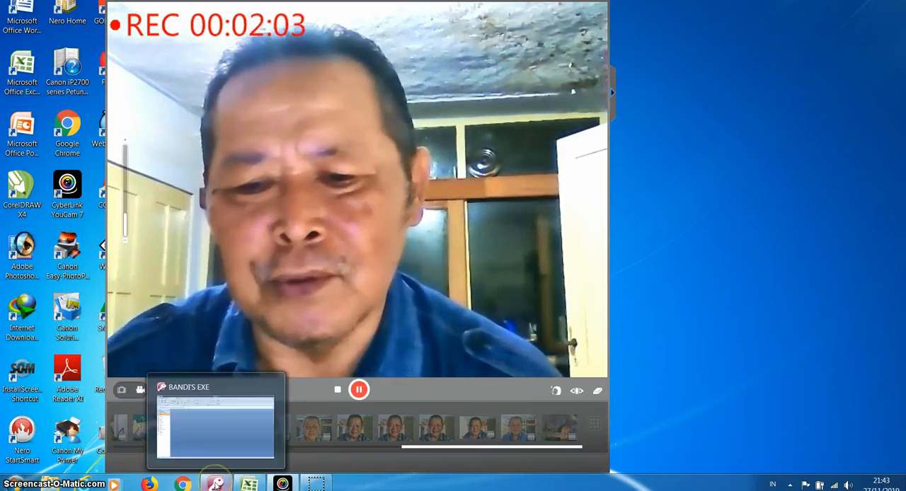
Switch to the BANDI'S EXE database in Access and enable its disabled content for this session
left_click(216, 484)
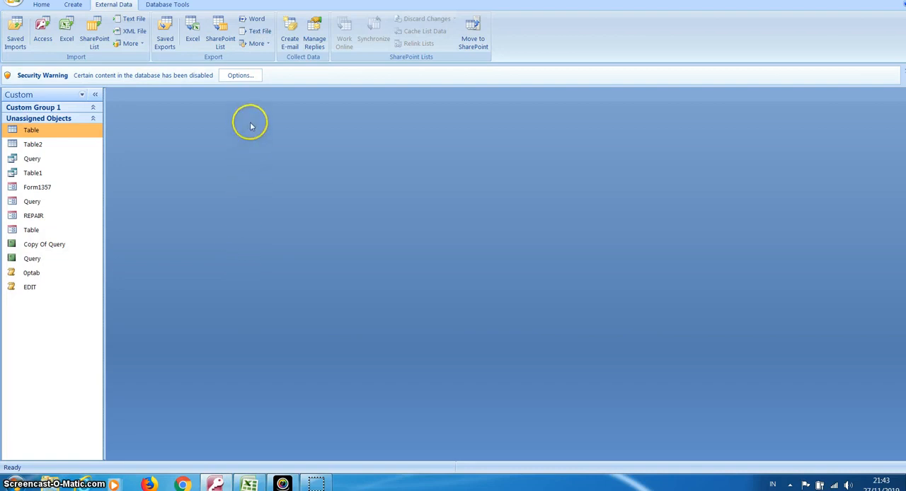
left_click(244, 78)
left_click(340, 262)
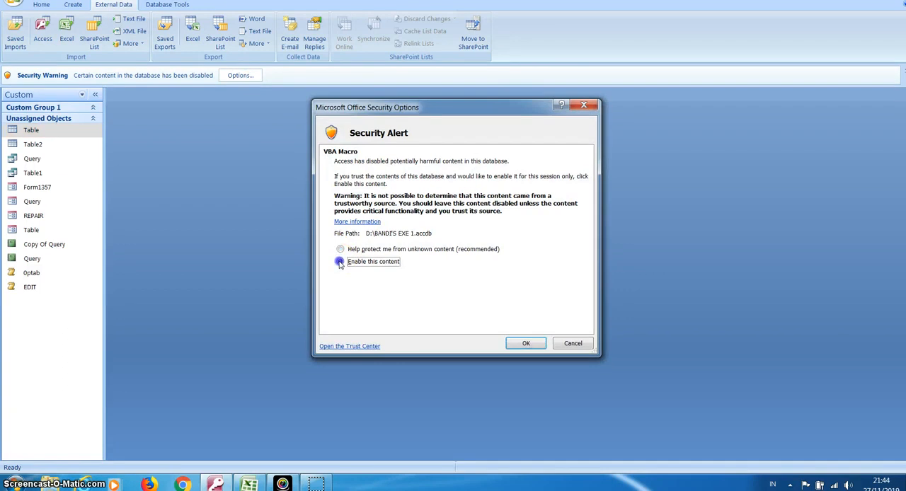
left_click(519, 343)
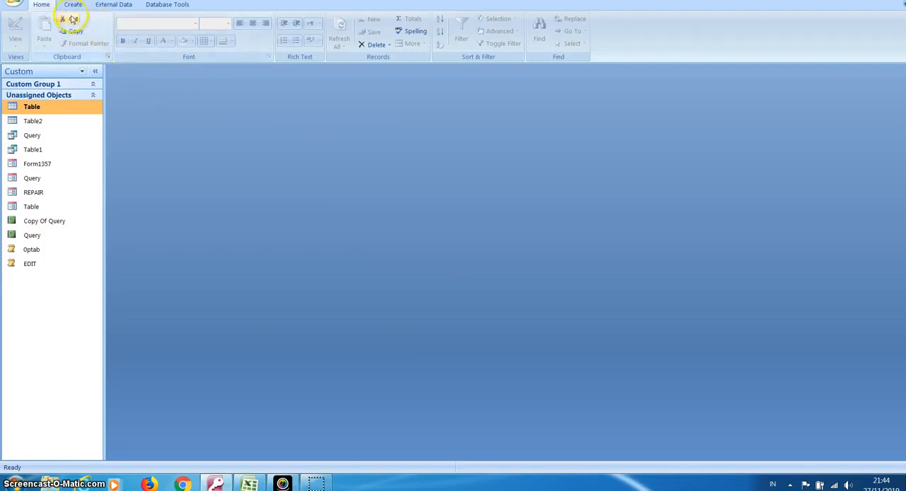
left_click(115, 5)
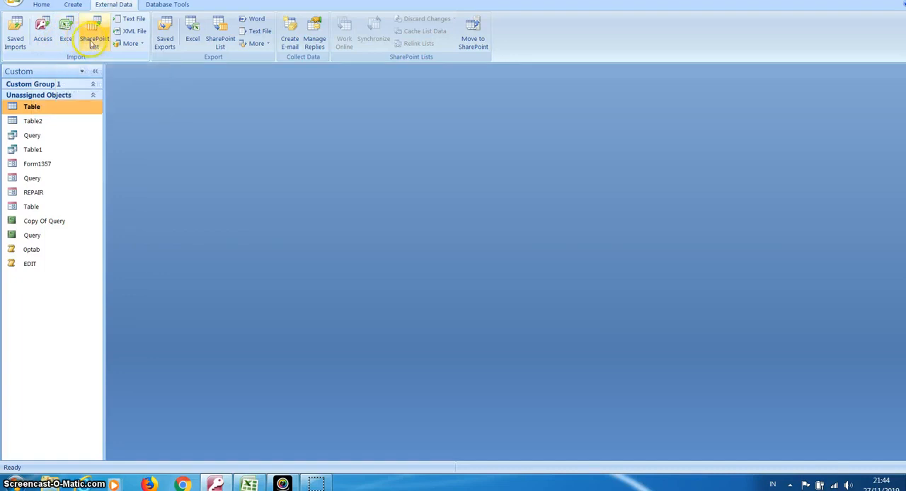
left_click(131, 44)
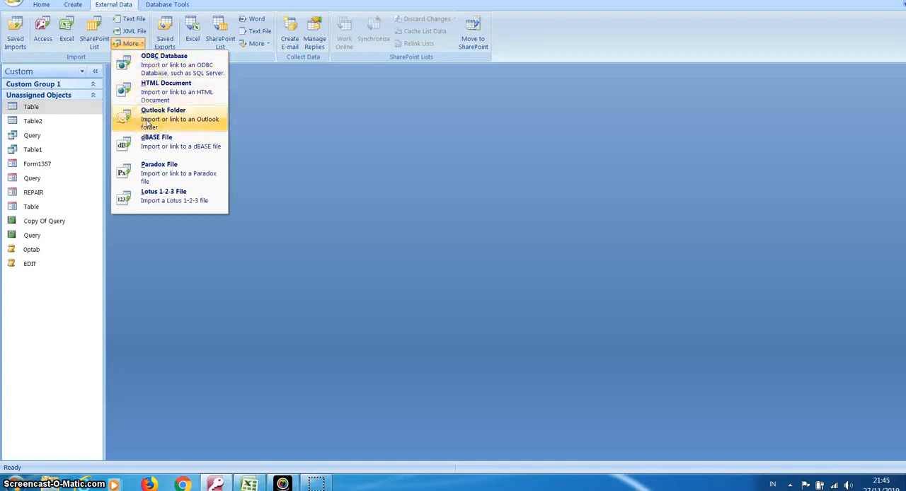
left_click(147, 180)
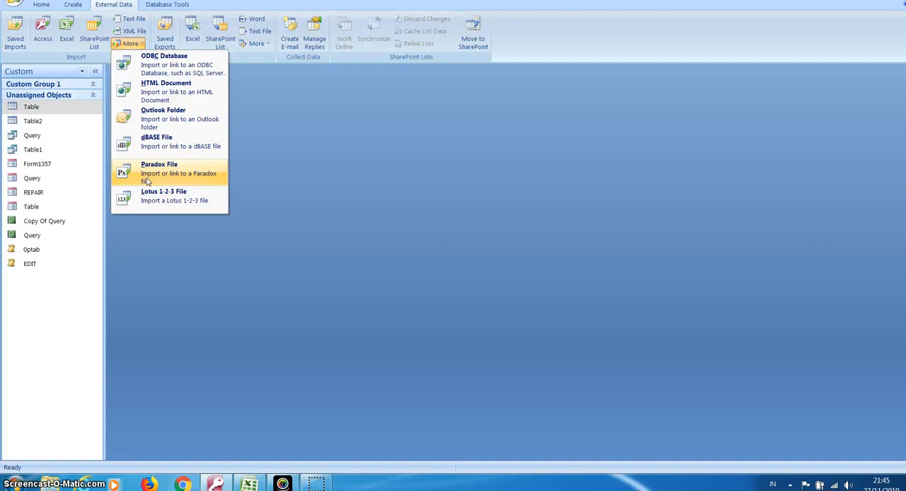
left_click(148, 193)
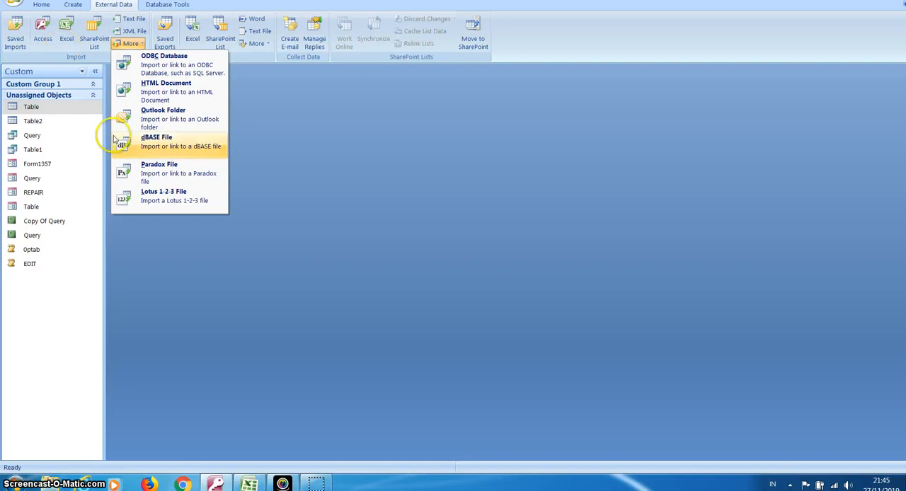
left_click(262, 155)
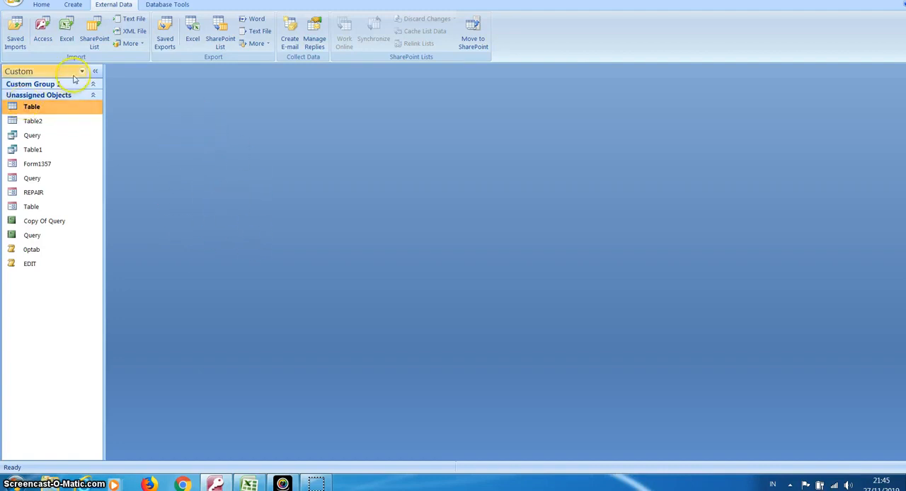
left_click(68, 31)
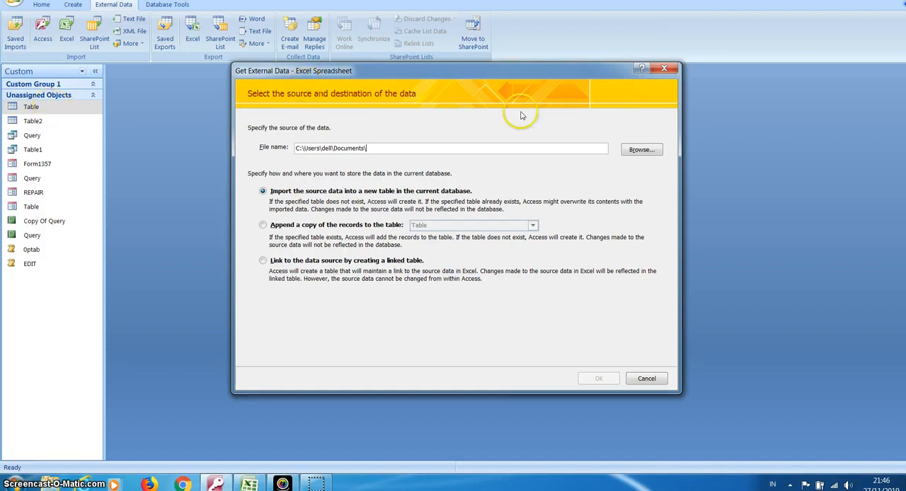
left_click(646, 378)
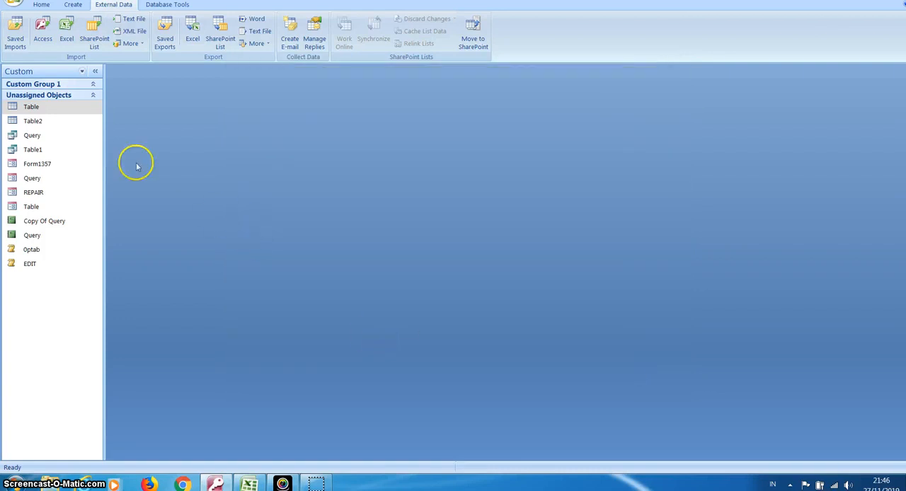
Open the table named Table in Datasheet view to examine its fields and records, and close it
left_click(63, 110)
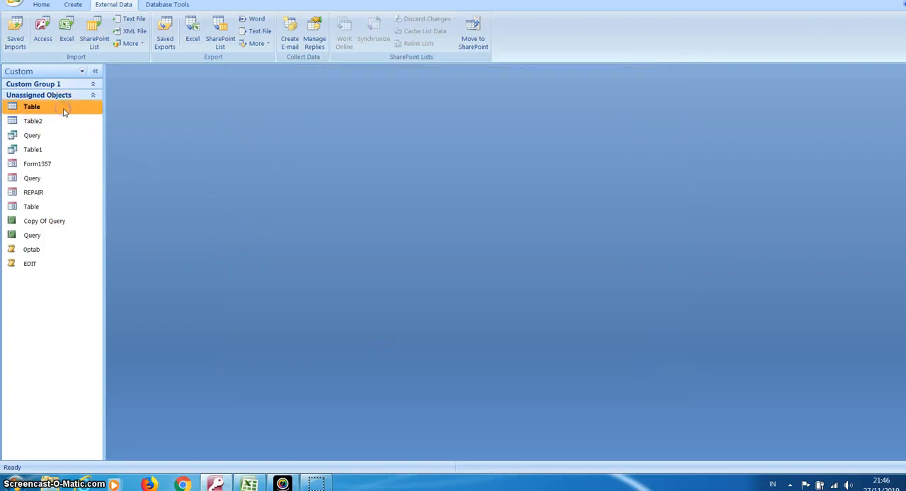
double_click(63, 112)
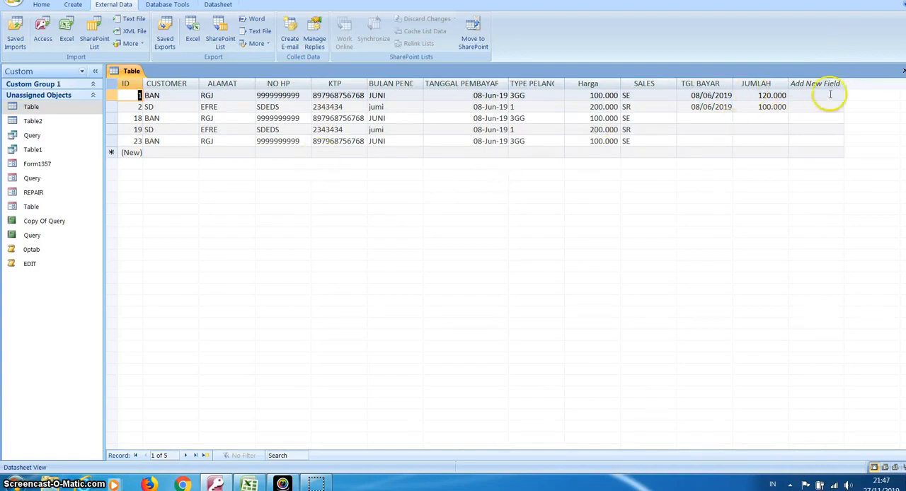
left_click(904, 71)
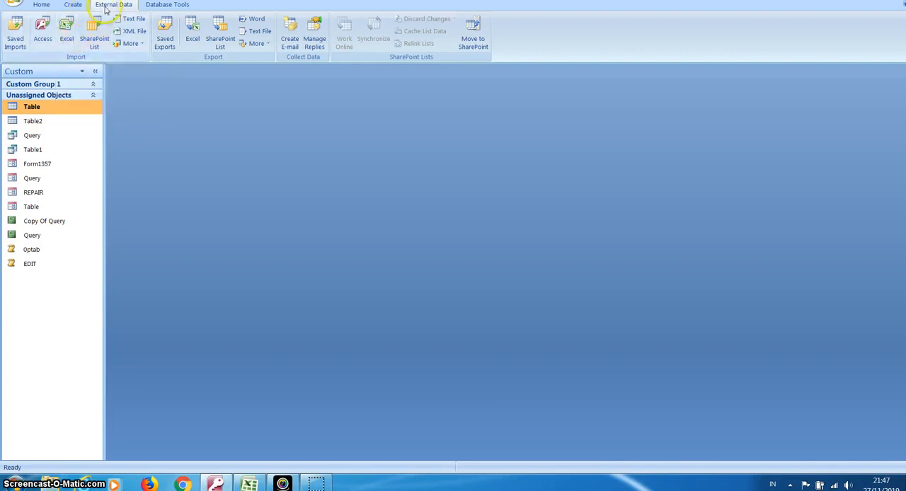
Start an Excel import into a new table, using Record excel.xlsx from drive D as the source
left_click(80, 8)
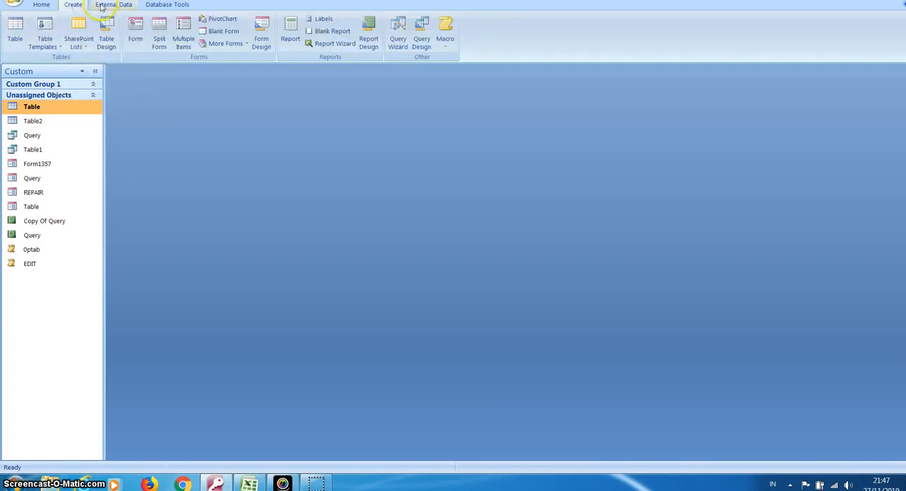
left_click(103, 5)
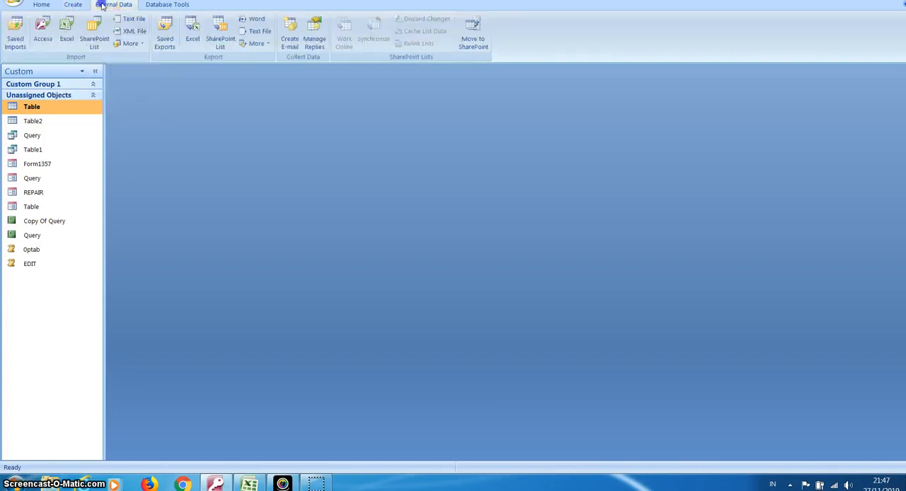
left_click(73, 32)
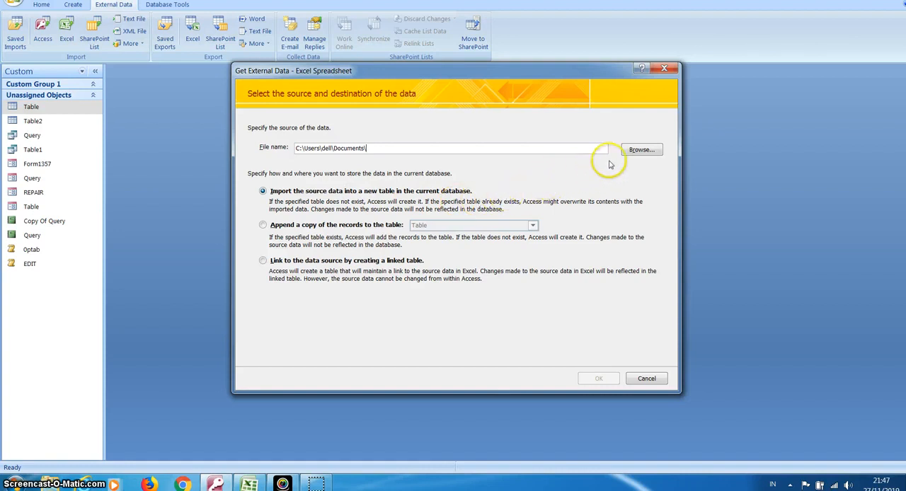
left_click(640, 150)
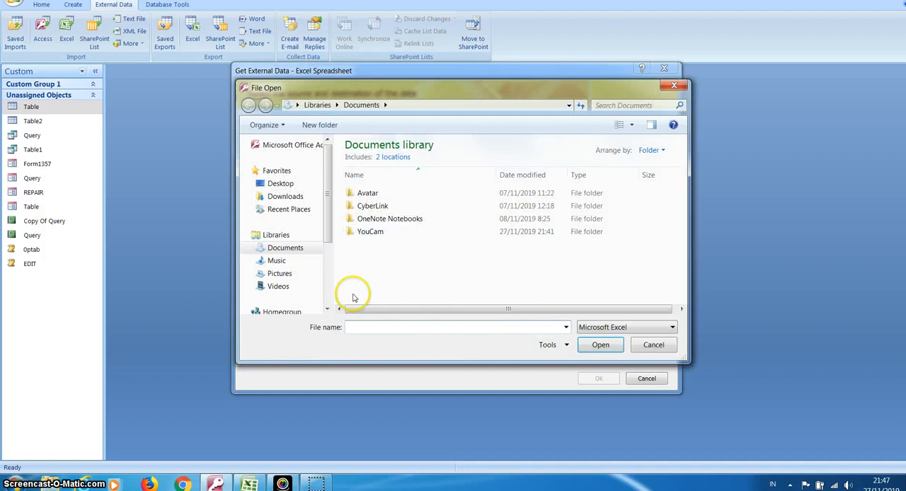
left_click(328, 309)
left_click(328, 308)
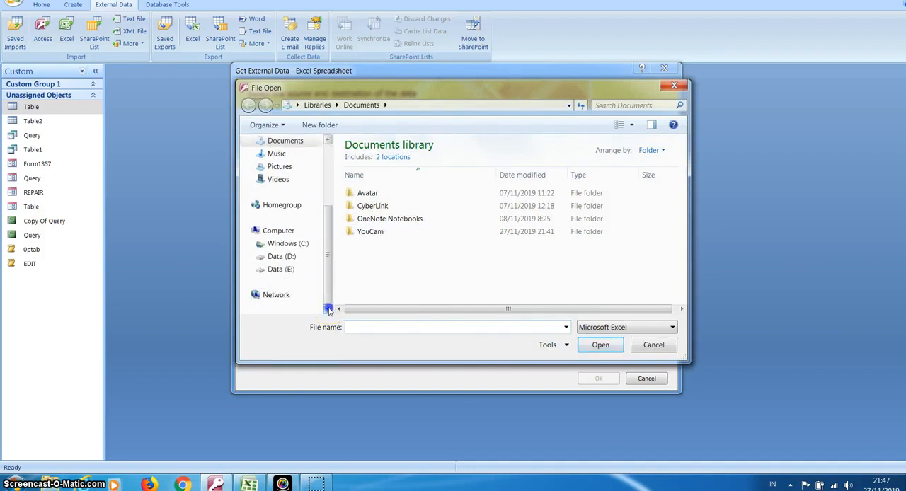
left_click(289, 258)
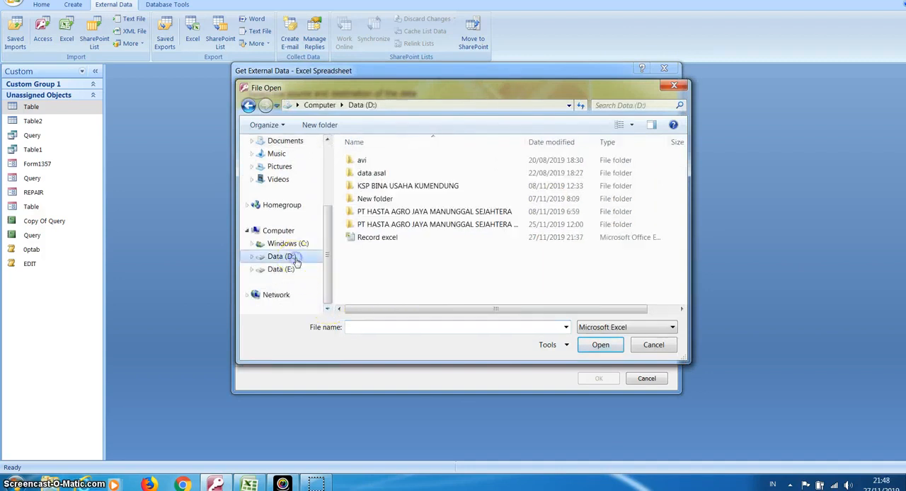
left_click(376, 241)
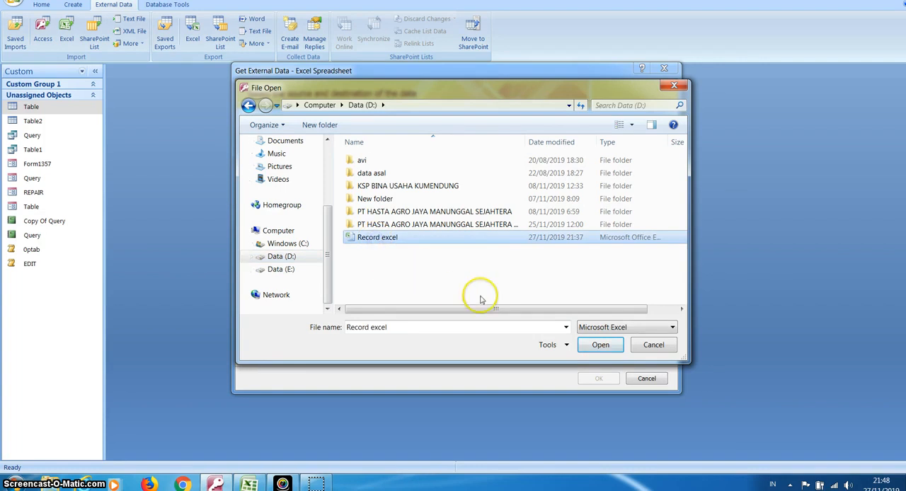
left_click(599, 346)
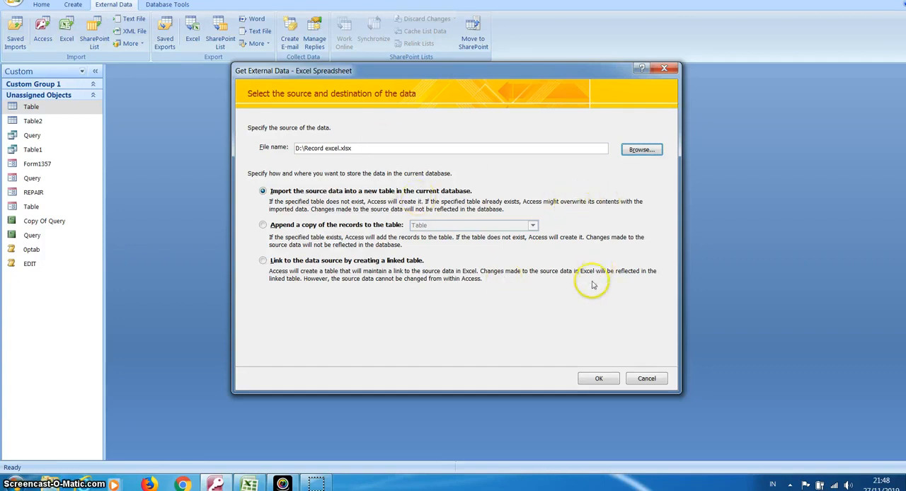
left_click(595, 379)
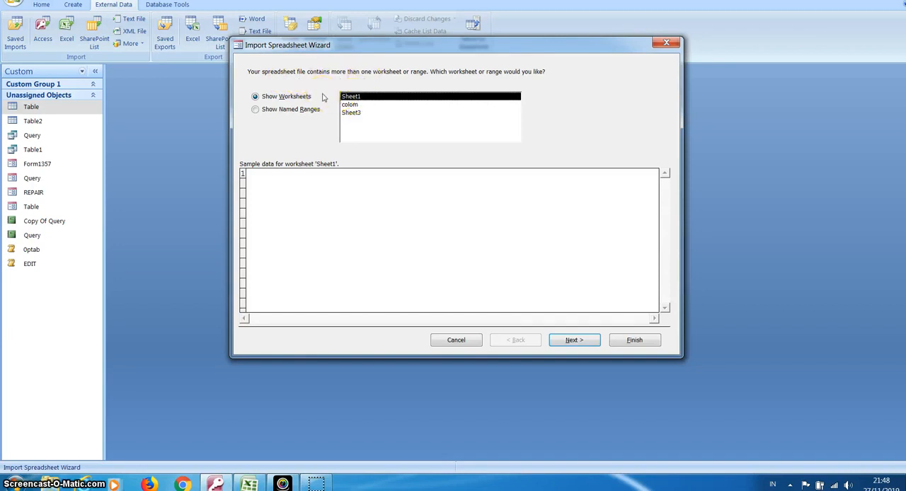
List the workbook's worksheets in the import wizard and select the colom sheet
left_click(256, 110)
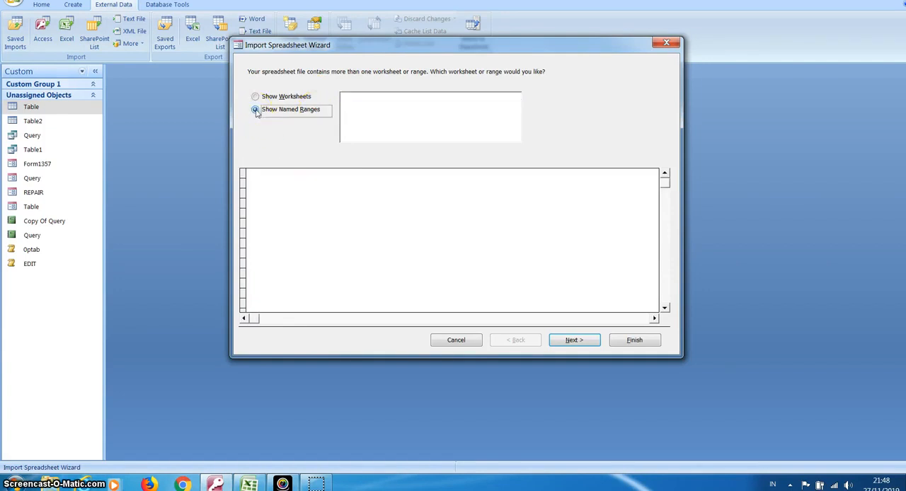
left_click(255, 97)
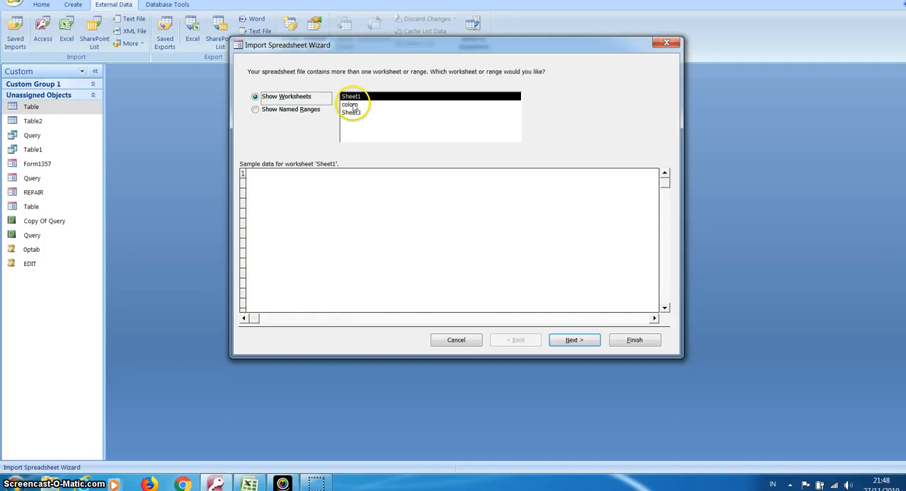
left_click(353, 105)
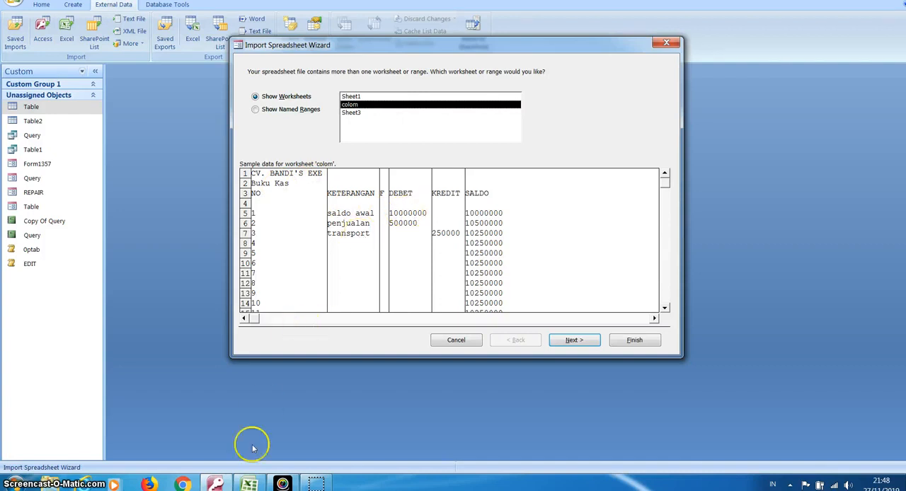
Switch to Excel to examine the colom sheet of the Record excel workbook, and return to the import wizard
mouse_move(250, 484)
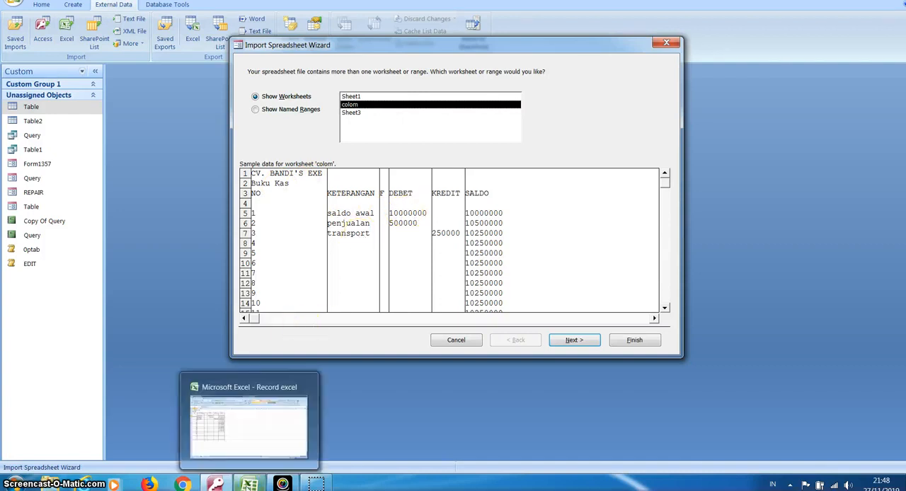
left_click(249, 484)
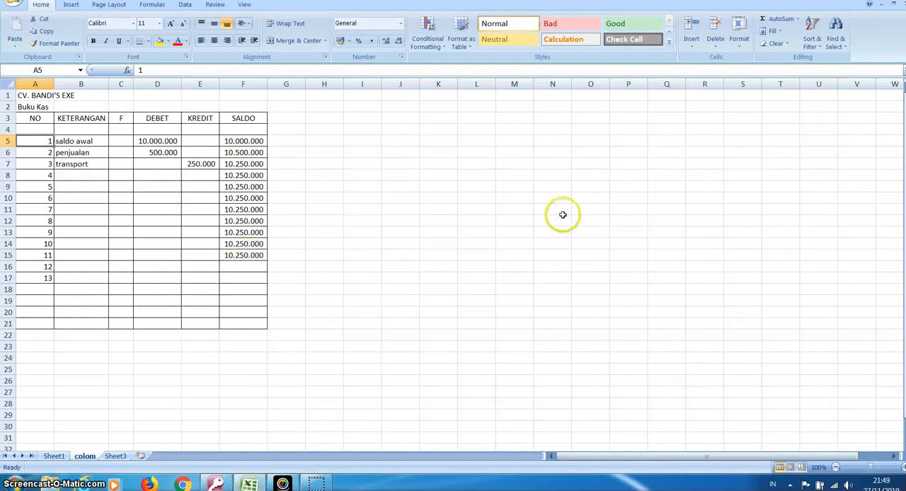
left_click(880, 6)
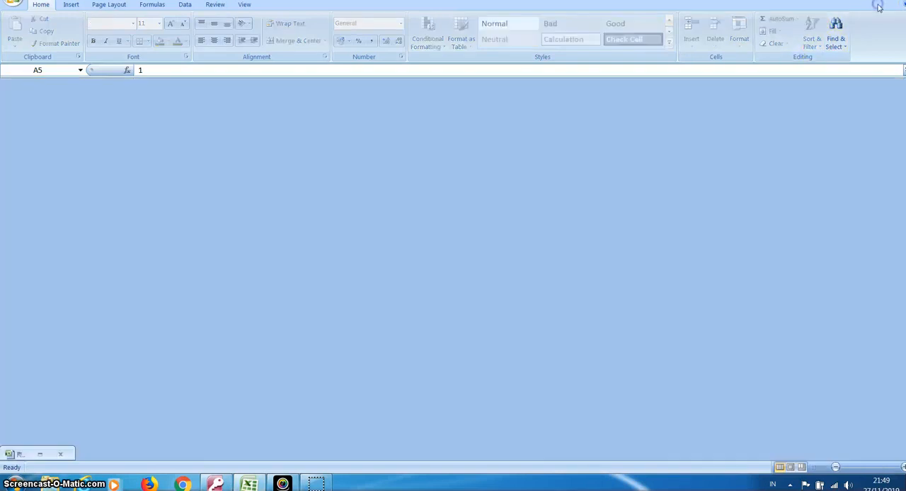
left_click(854, 0)
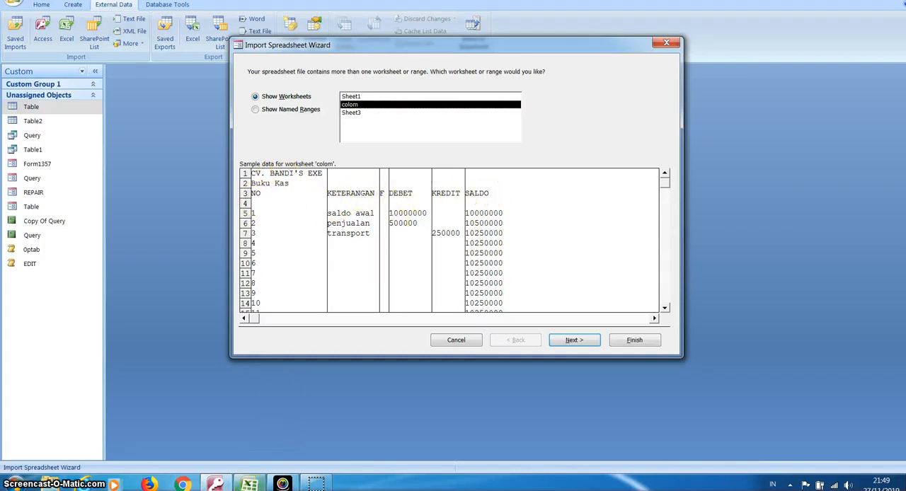
left_click(249, 484)
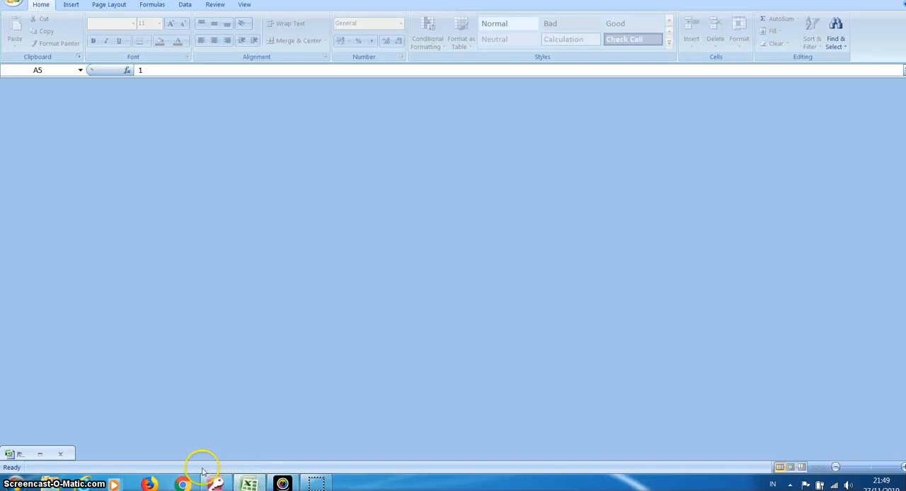
left_click(44, 456)
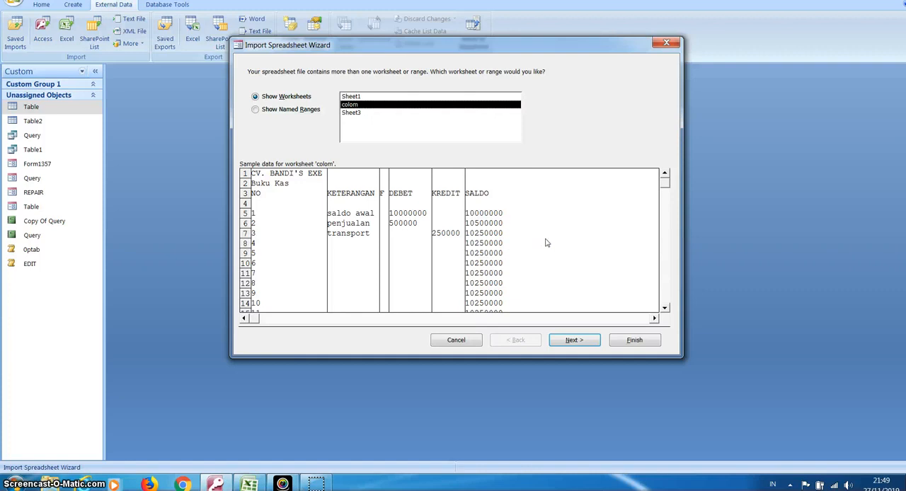
Proceed with the colom worksheet as the import source and mark its first row as containing column headings
left_click(354, 113)
left_click(354, 105)
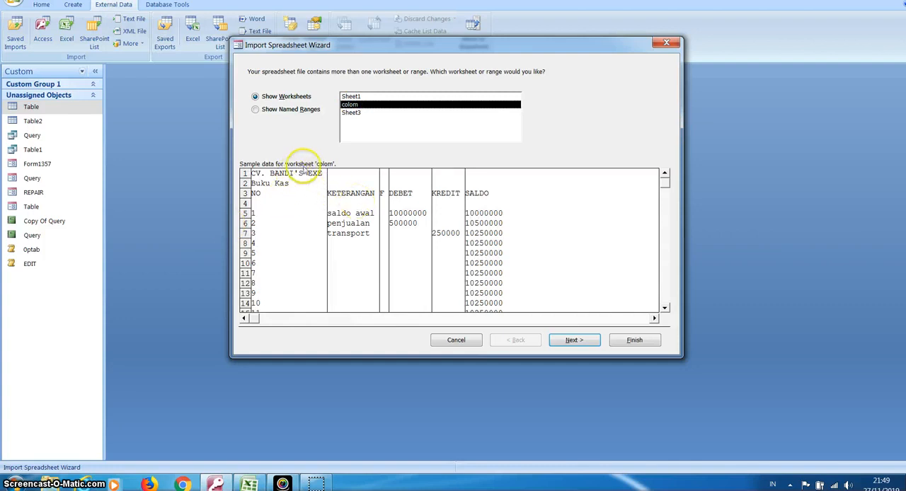
left_click(572, 340)
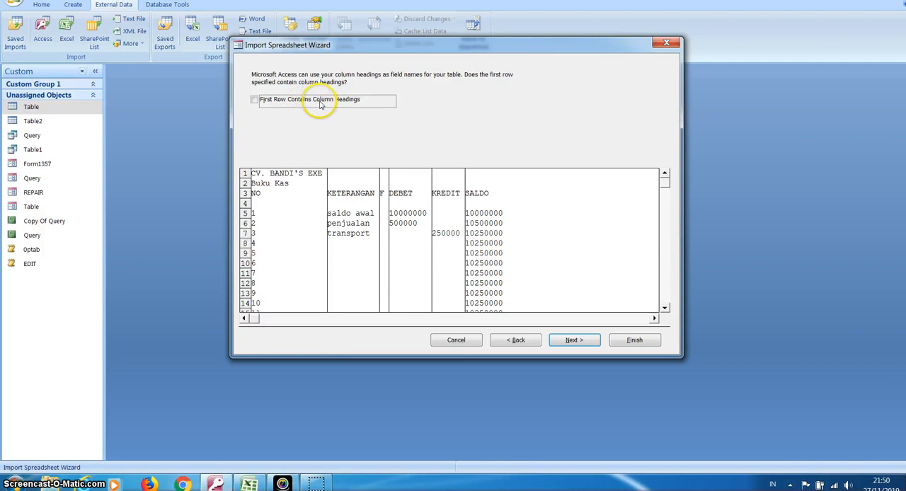
left_click(255, 100)
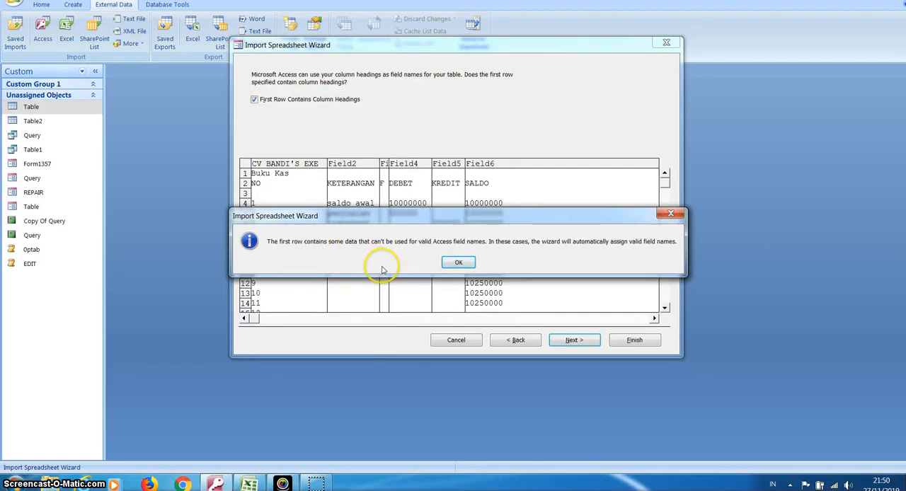
left_click(455, 263)
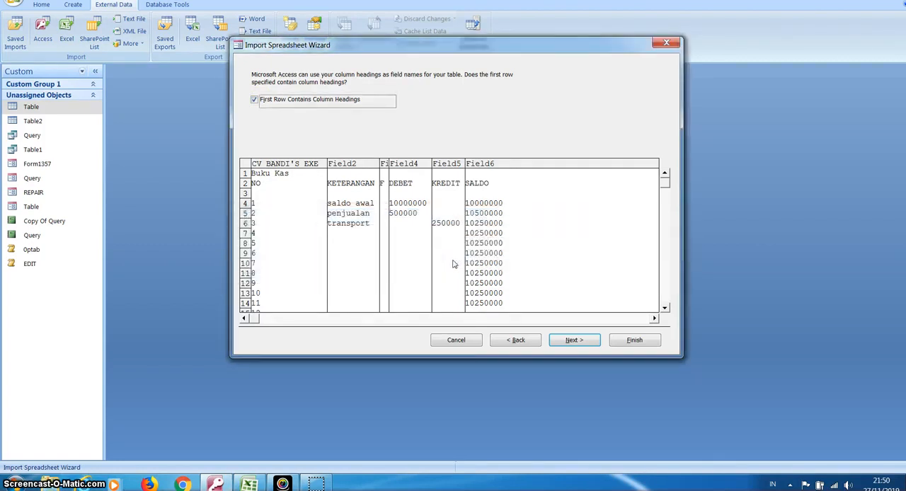
Proceed to the field options and set the data type of the CV BANDI'S EXE field to Text
left_click(571, 340)
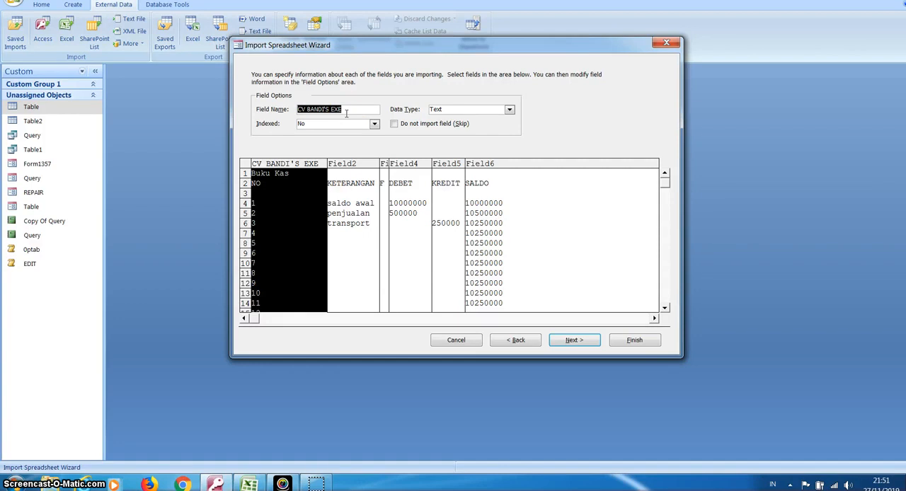
left_click(249, 484)
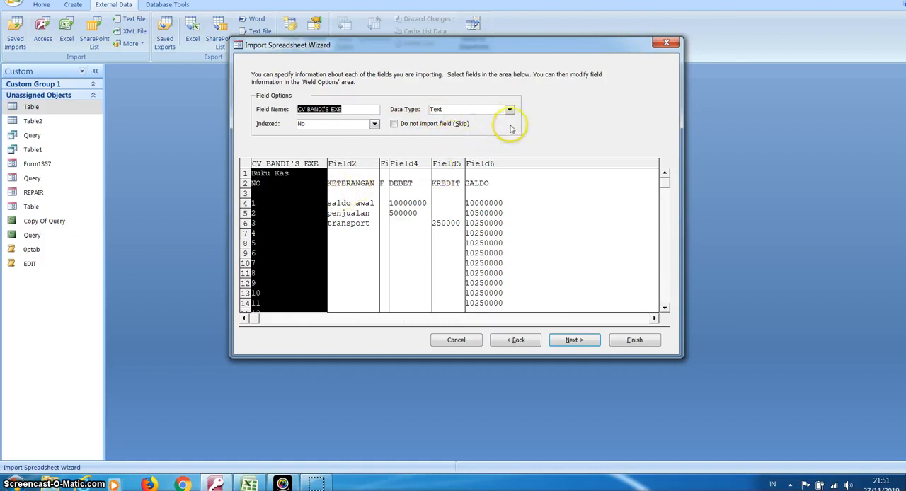
left_click(509, 110)
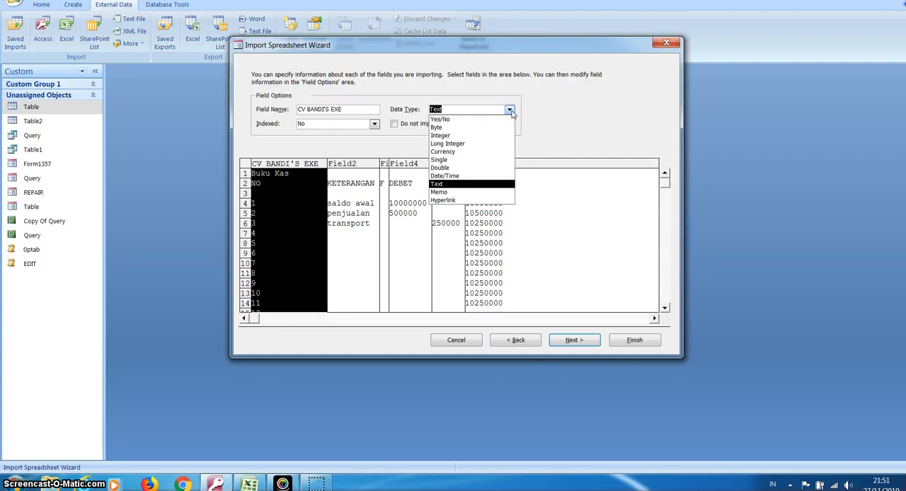
left_click(489, 185)
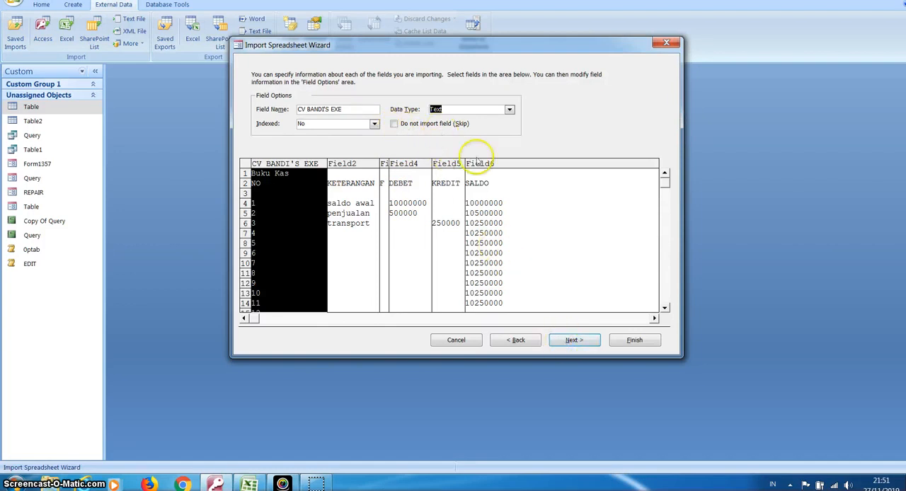
Finish the import into table colom with a primary key added by Access, and save the import steps as Import-Record excel
left_click(573, 343)
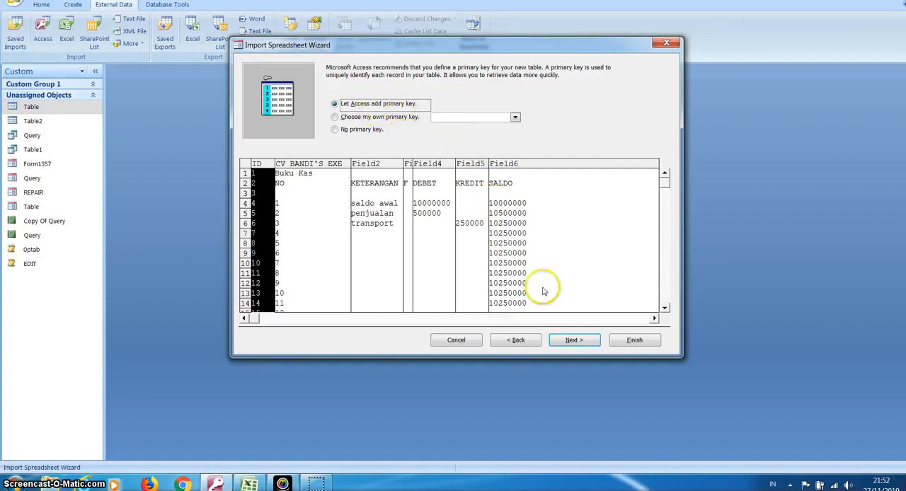
left_click(573, 340)
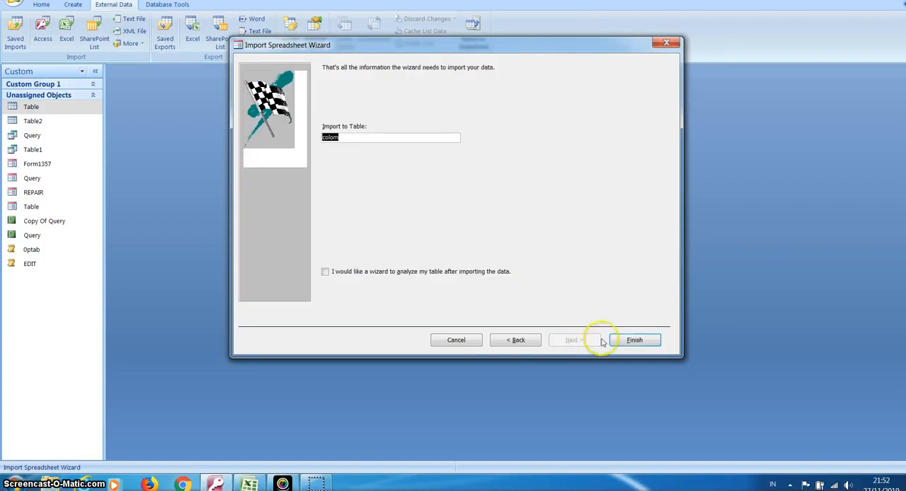
left_click(627, 341)
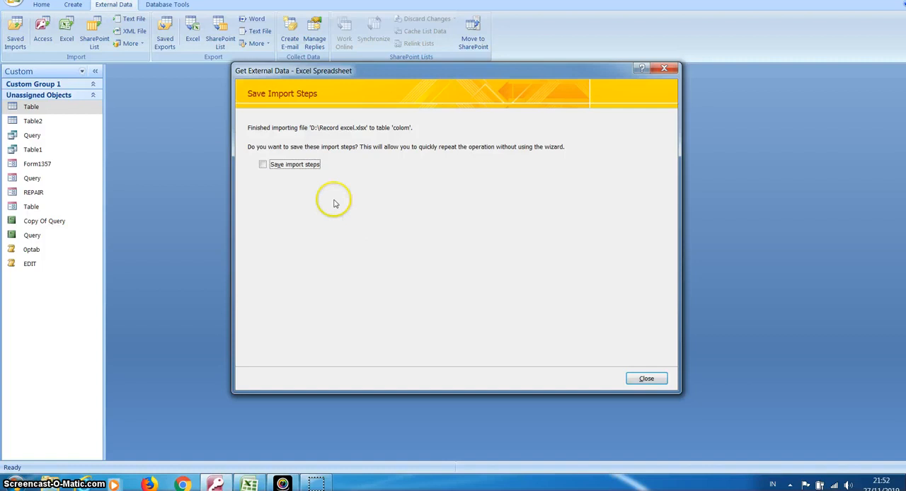
left_click(263, 165)
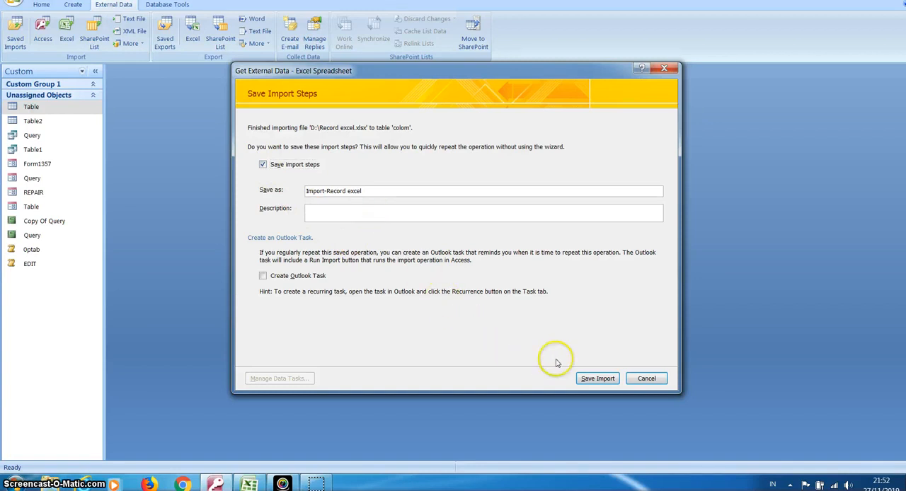
left_click(595, 380)
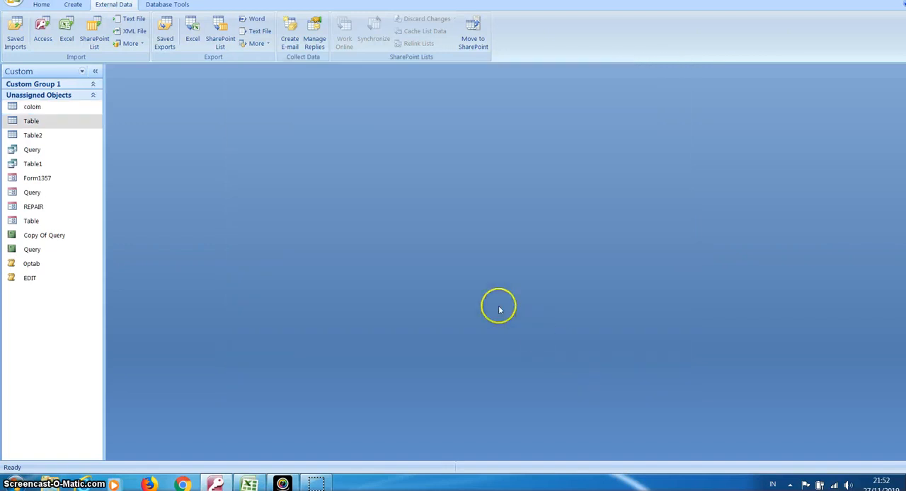
Open the Table and colom tables to examine their records, and close both
double_click(84, 124)
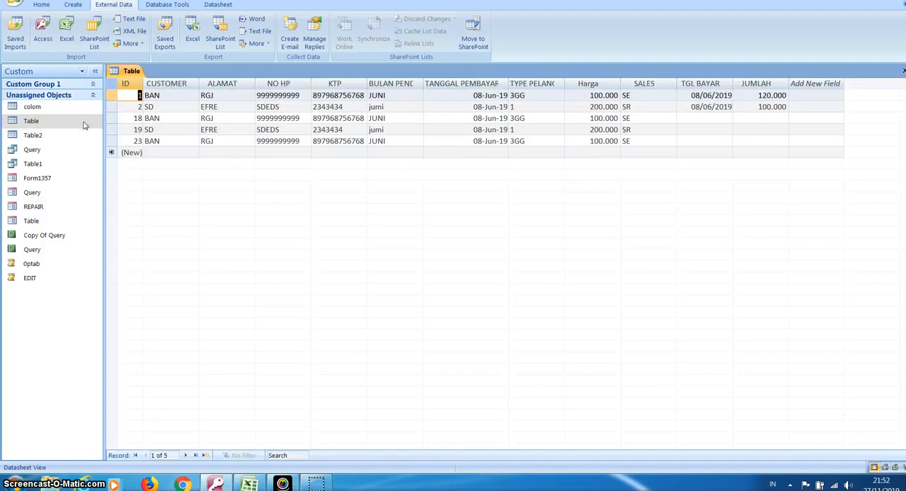
double_click(73, 107)
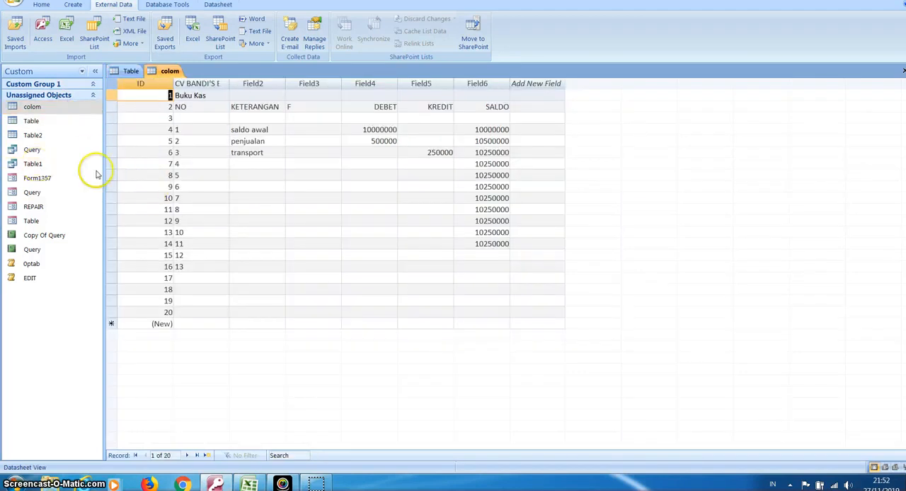
left_click(47, 110)
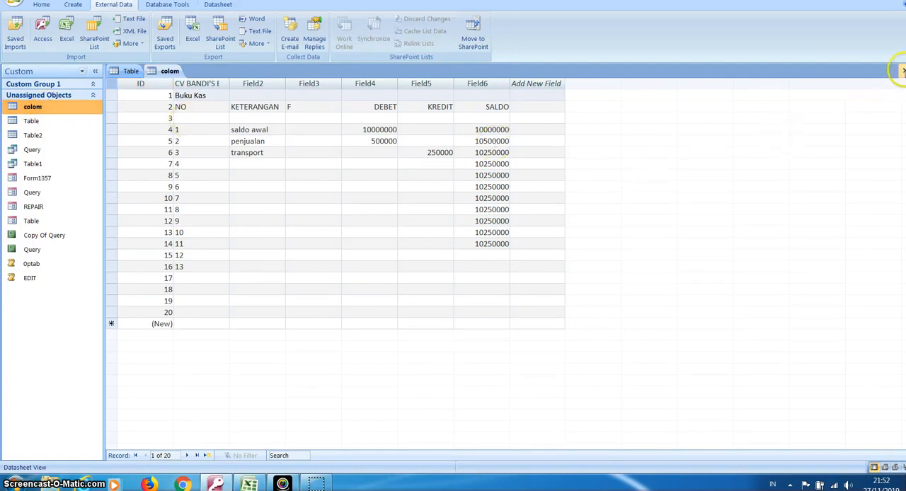
left_click(903, 72)
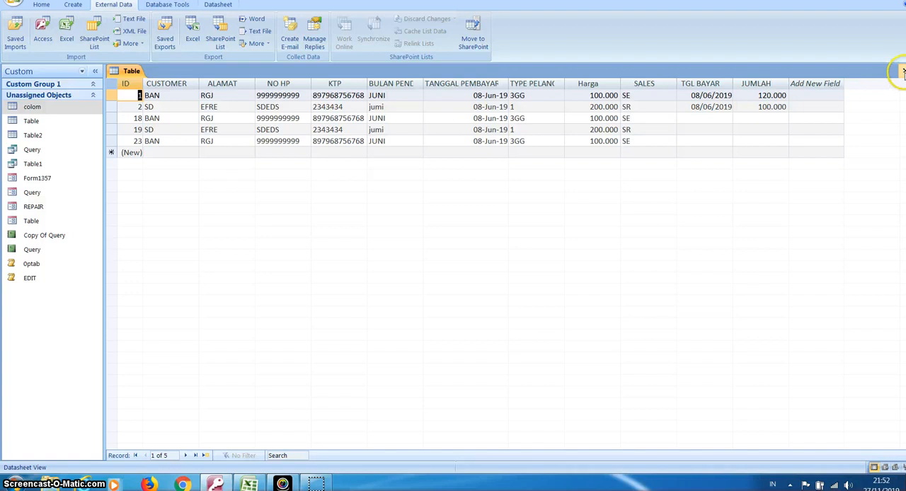
left_click(904, 71)
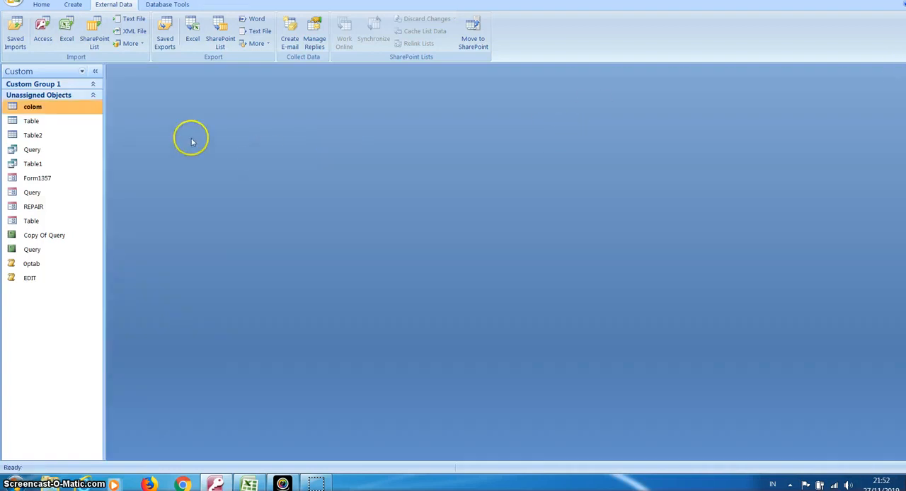
Examine the field names and properties of the colom table in Design View, and close the table
double_click(60, 106)
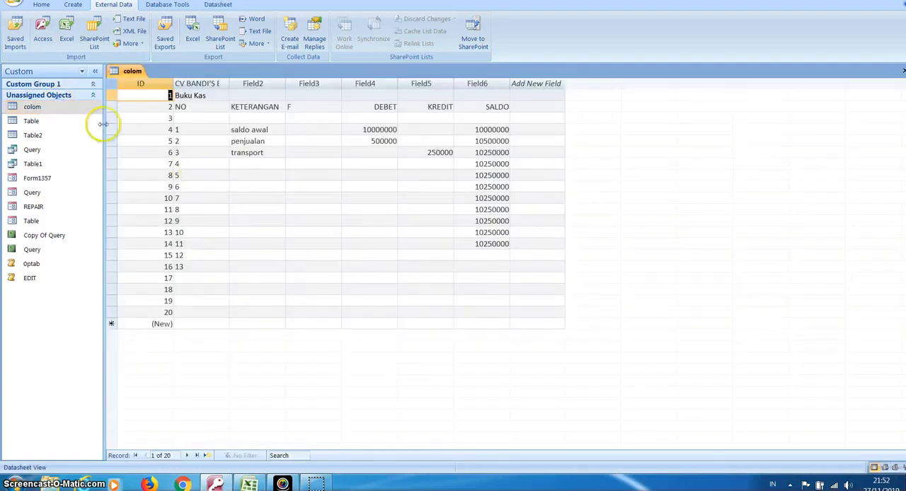
left_click(41, 4)
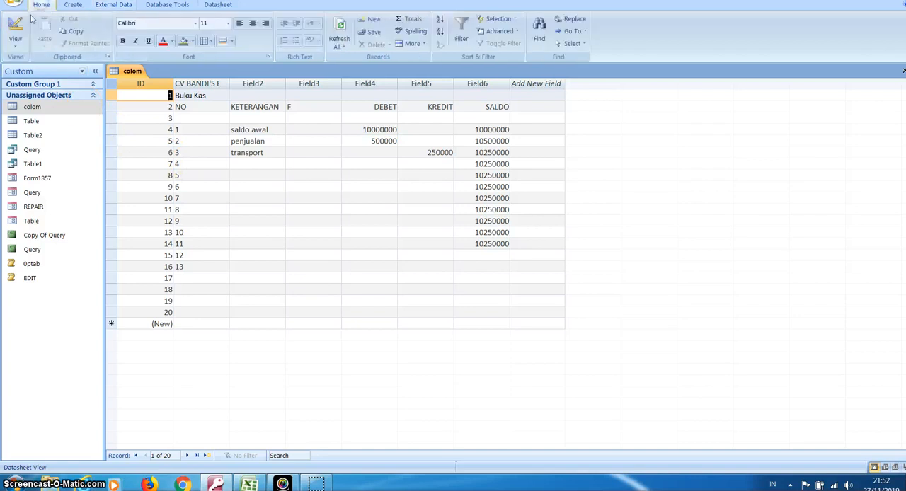
left_click(17, 50)
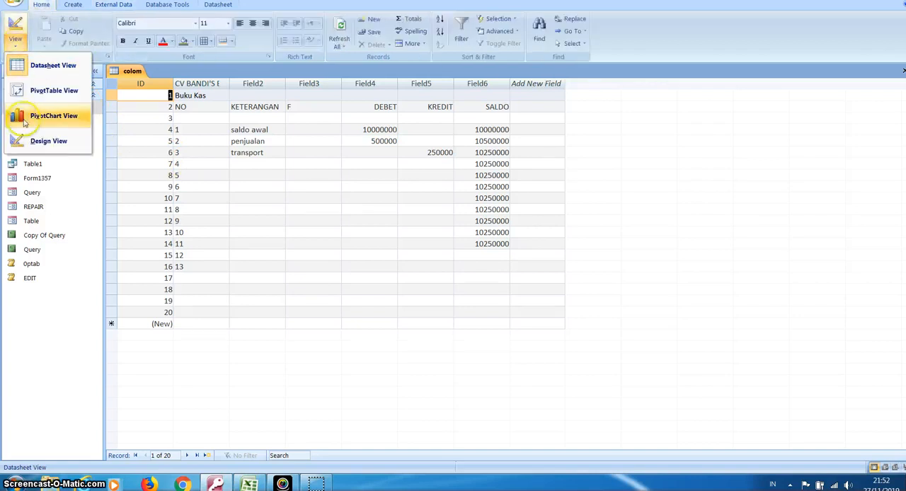
left_click(33, 144)
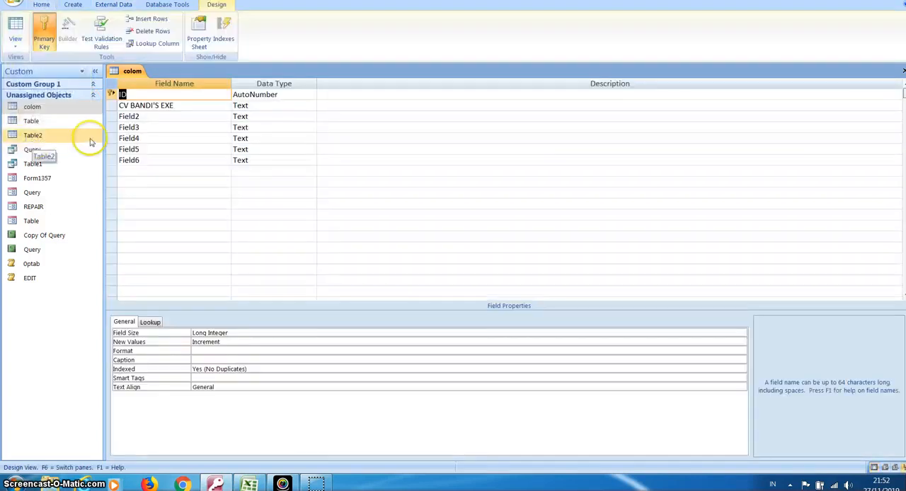
left_click(151, 117)
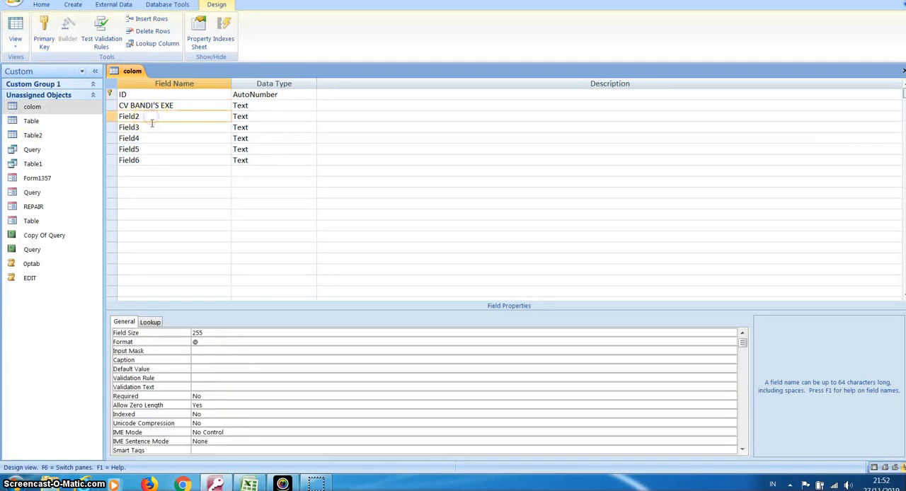
left_click(151, 127)
left_click(148, 138)
left_click(150, 149)
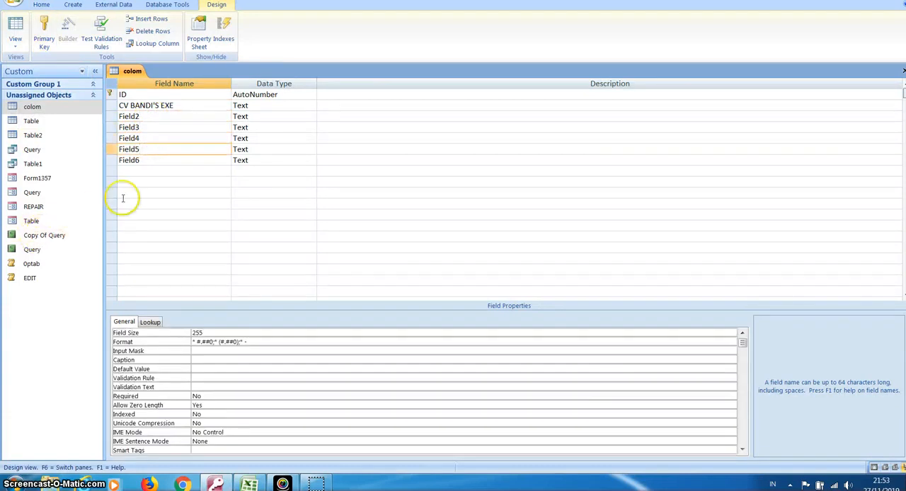
left_click(156, 167)
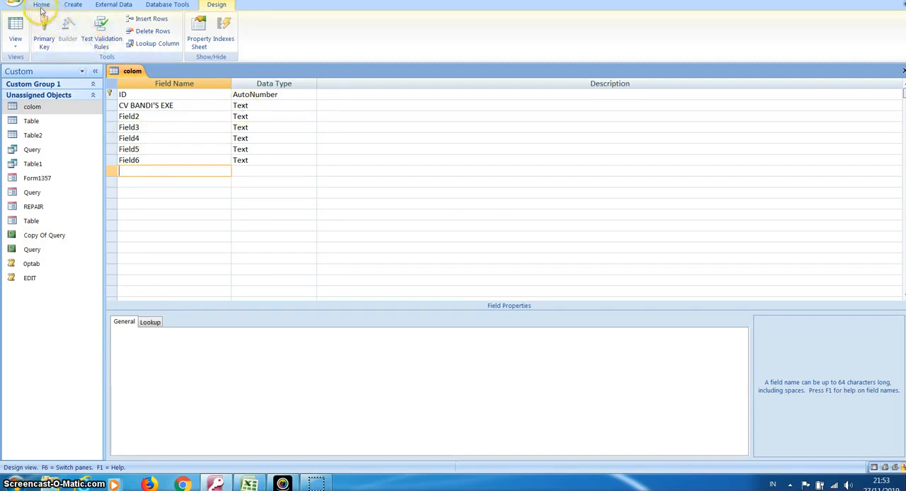
left_click(902, 72)
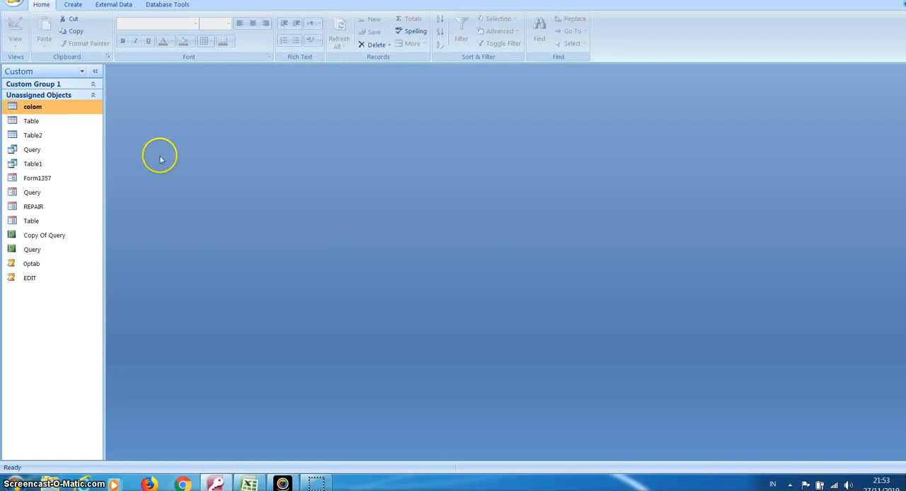
Reopen the colom table in Datasheet View
double_click(62, 107)
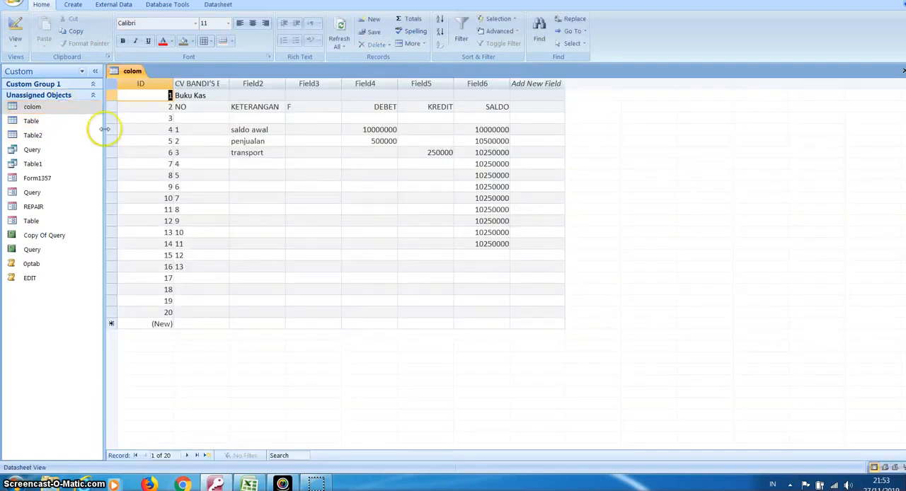